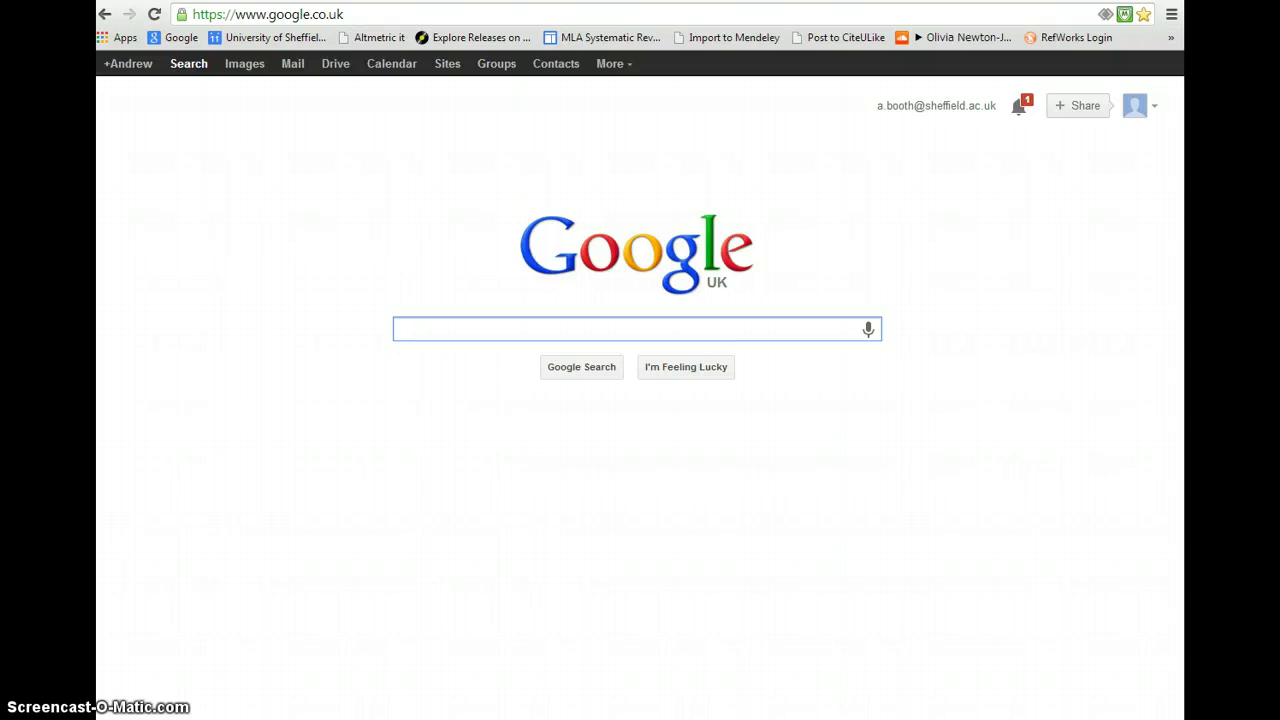
- Search Google for 'pubmed reminer' to find the PubMed PubReMiner tool
type("pubmed")
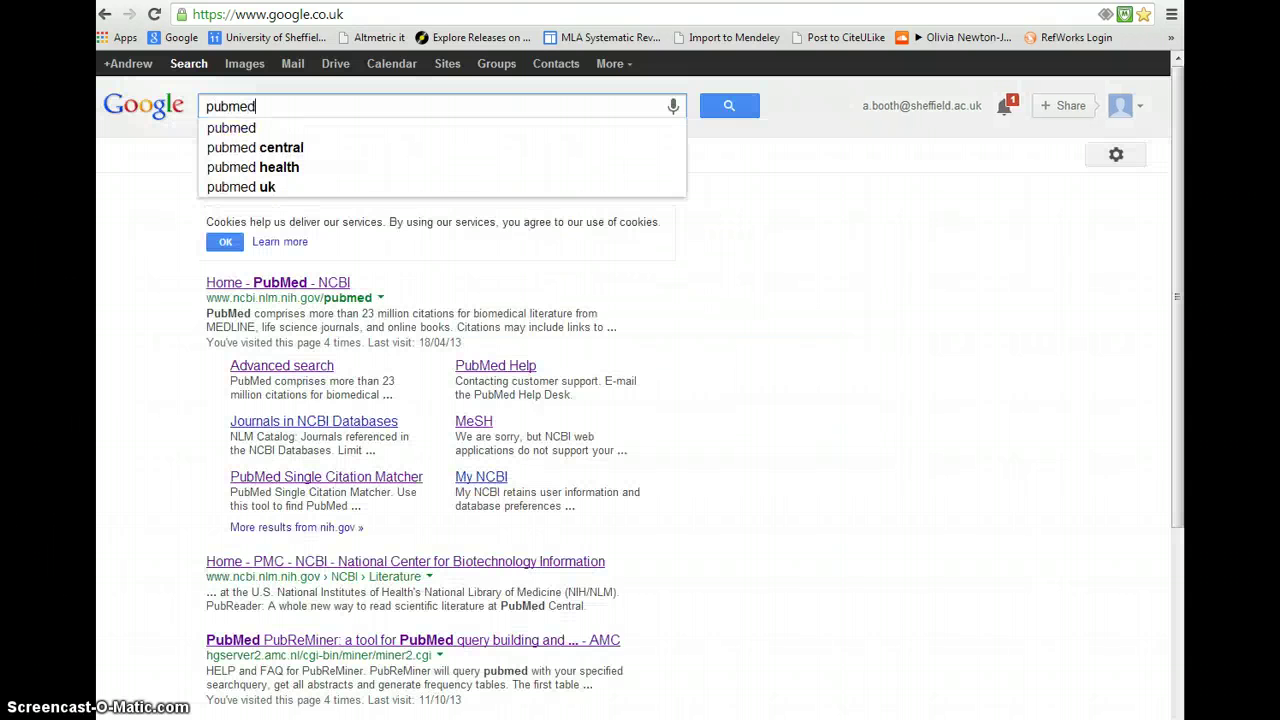
type(" remi")
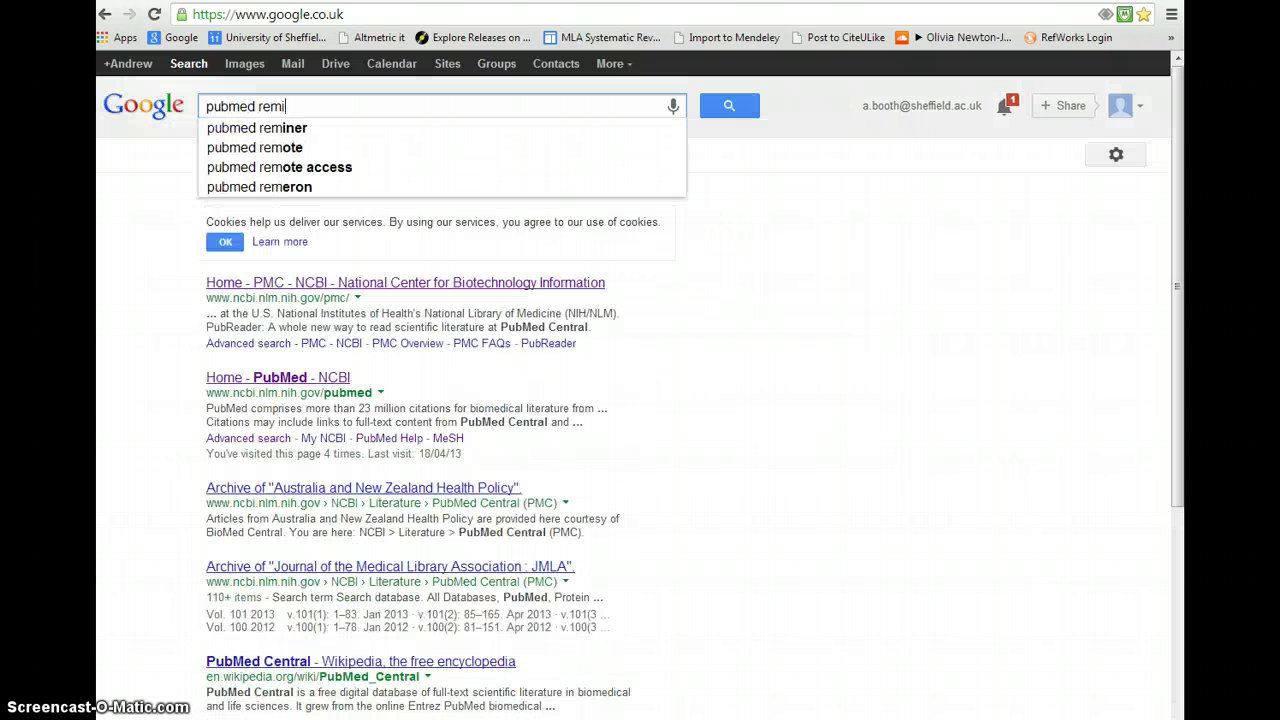
type("ner")
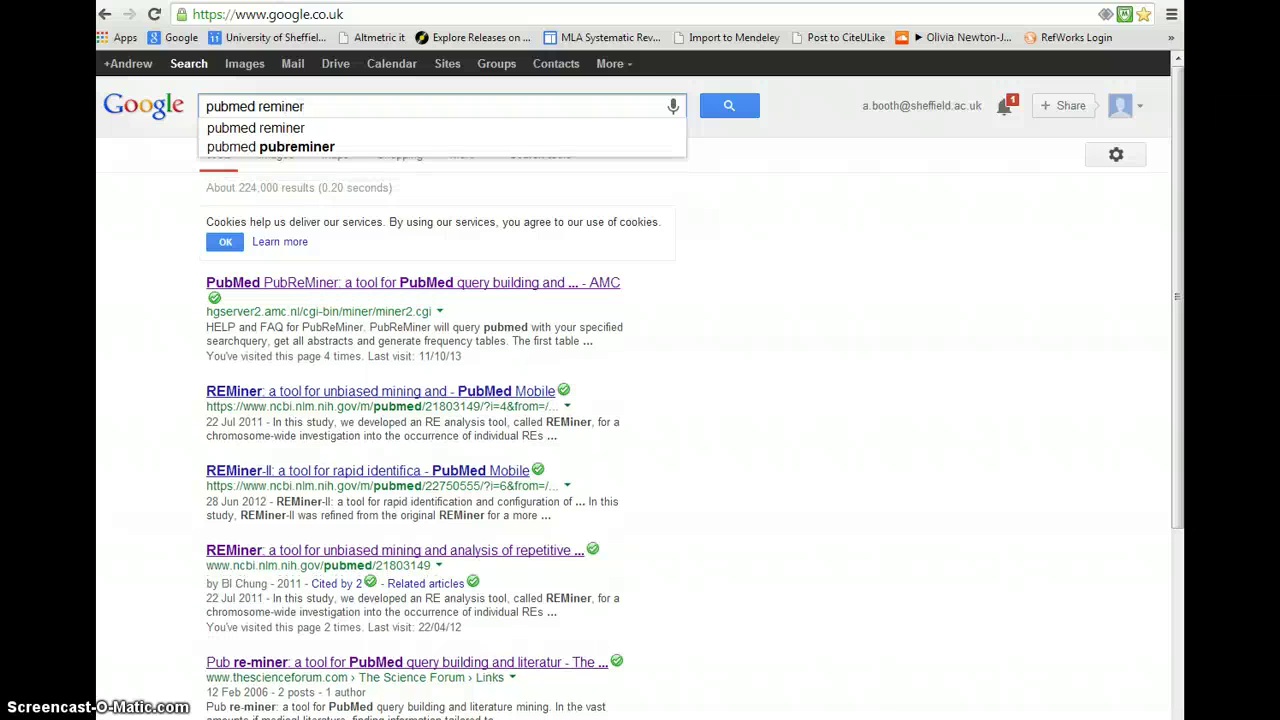
- Open the PubReMiner query page, enter 'chemoprevention colorectal cancer' and start PubReMiner
left_click(315, 284)
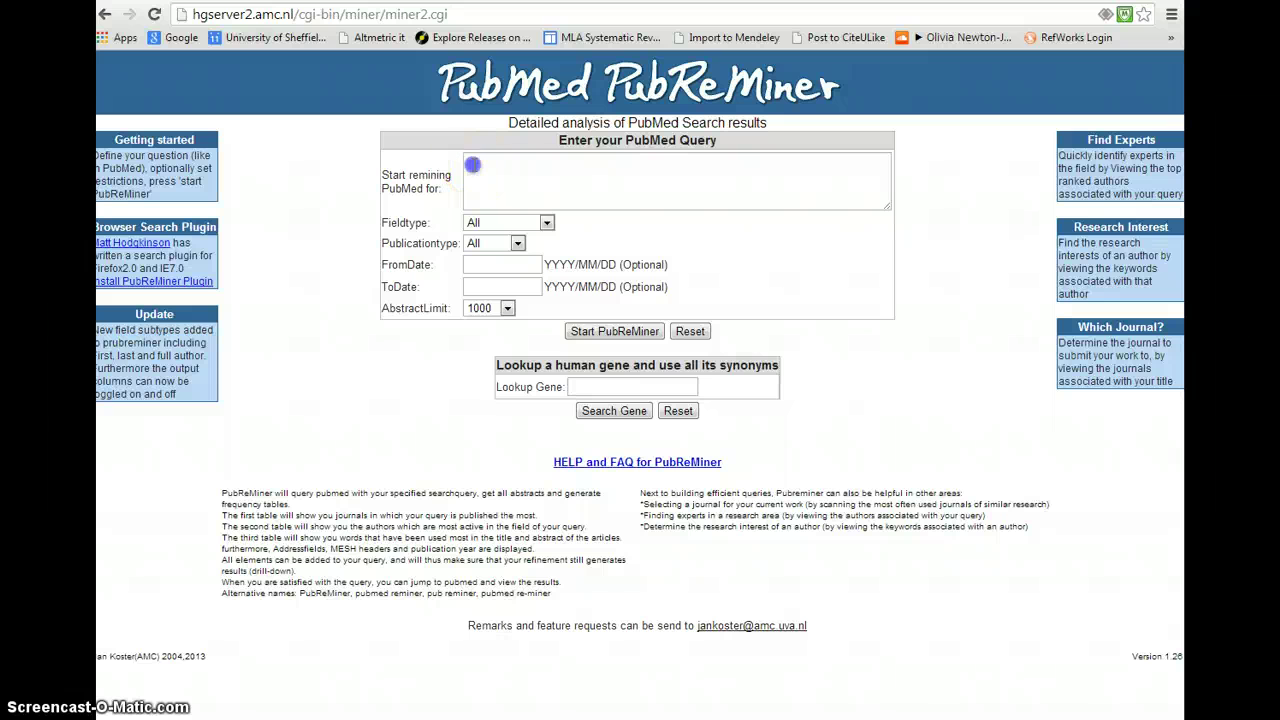
left_click(545, 177)
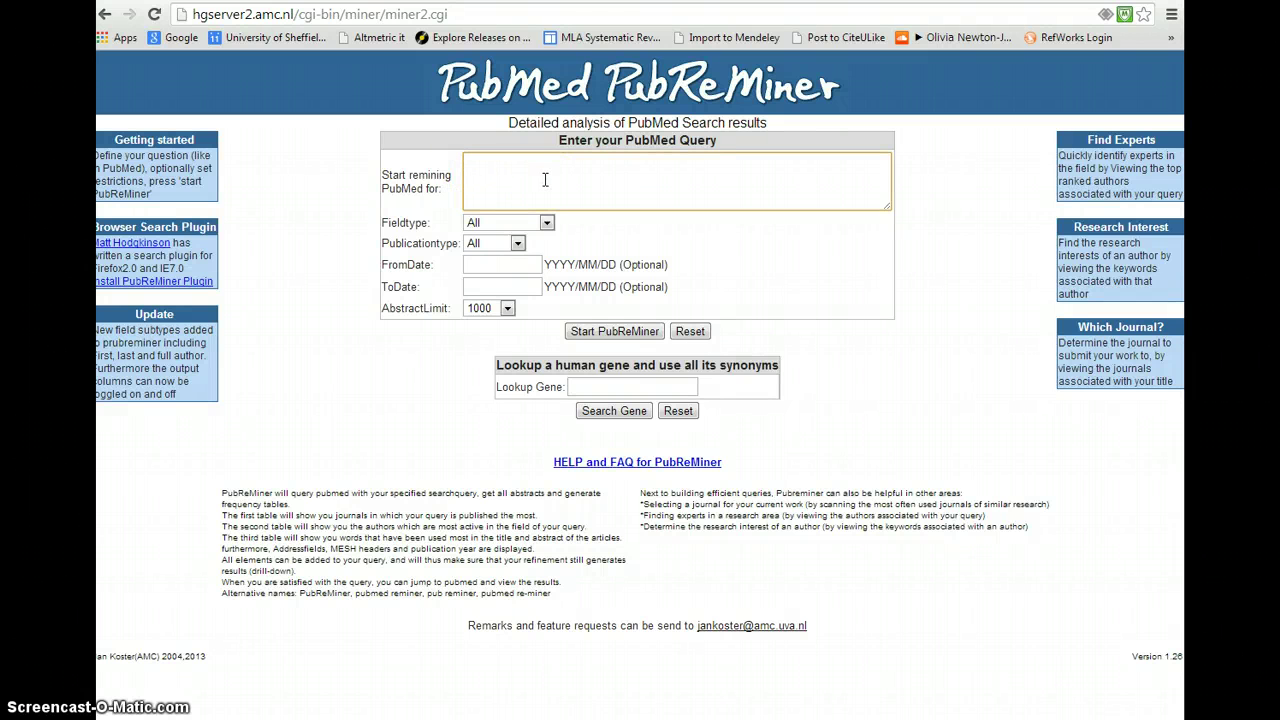
type("chemoprevention colorectal v")
key("BackSpace")
type("c")
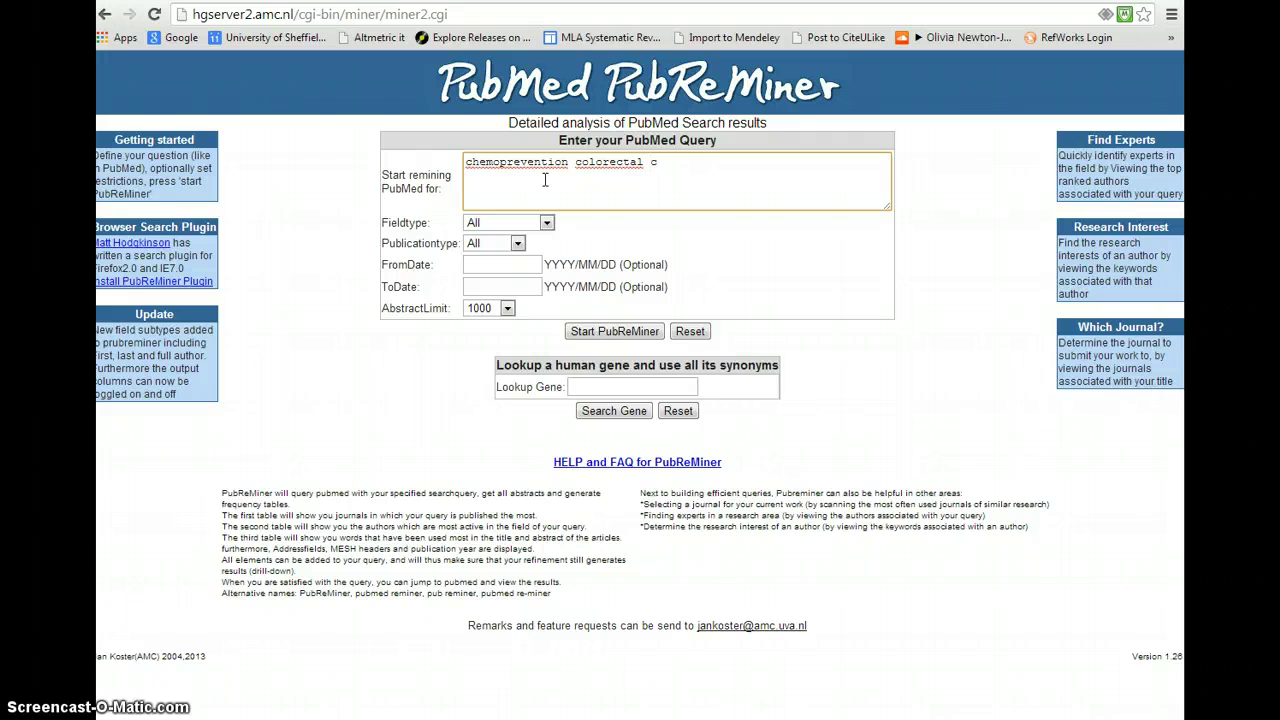
type("ancer")
left_click(632, 176)
left_click(636, 186)
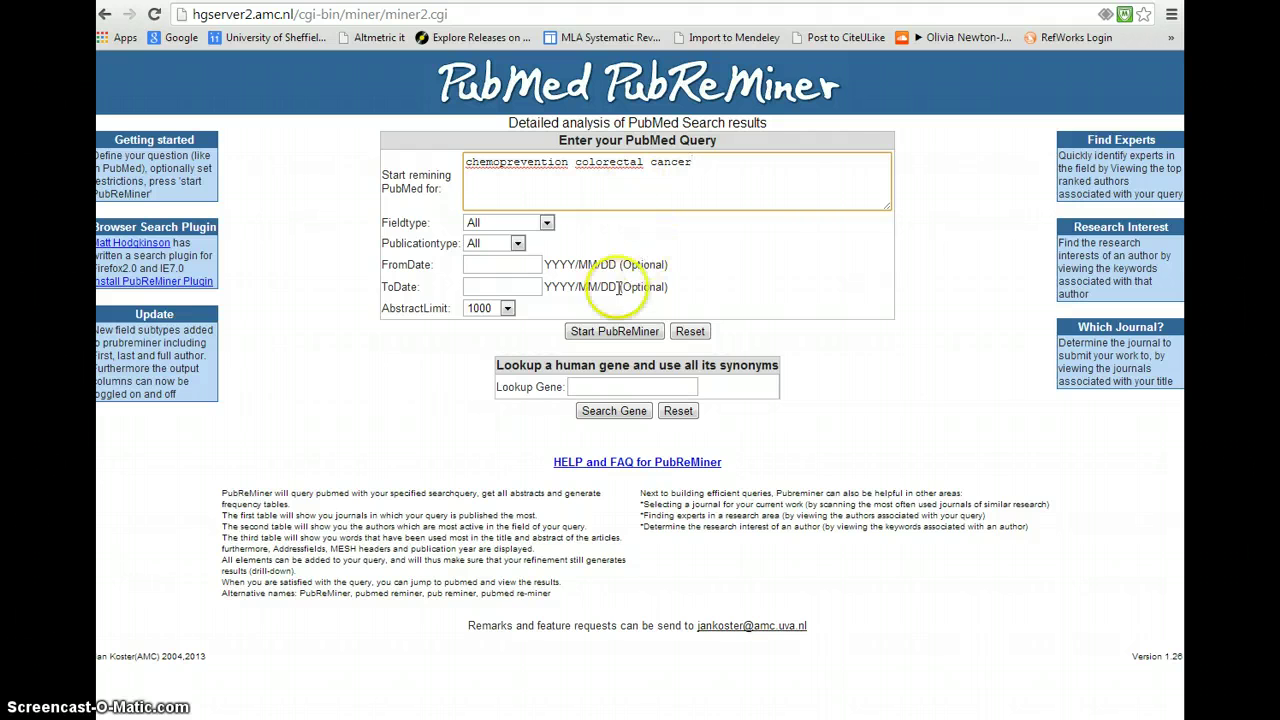
left_click(607, 330)
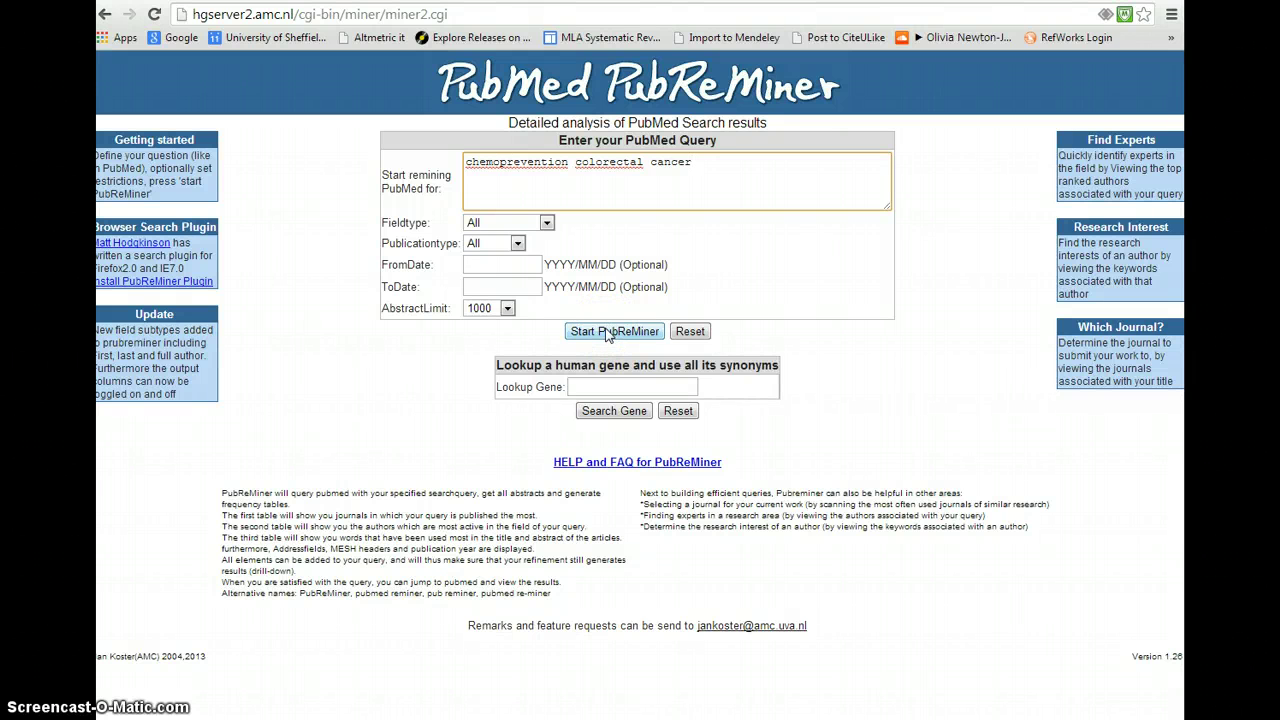
- Run the chemoprevention query, then raise the abstract limit to 2500 and search again
left_click(607, 331)
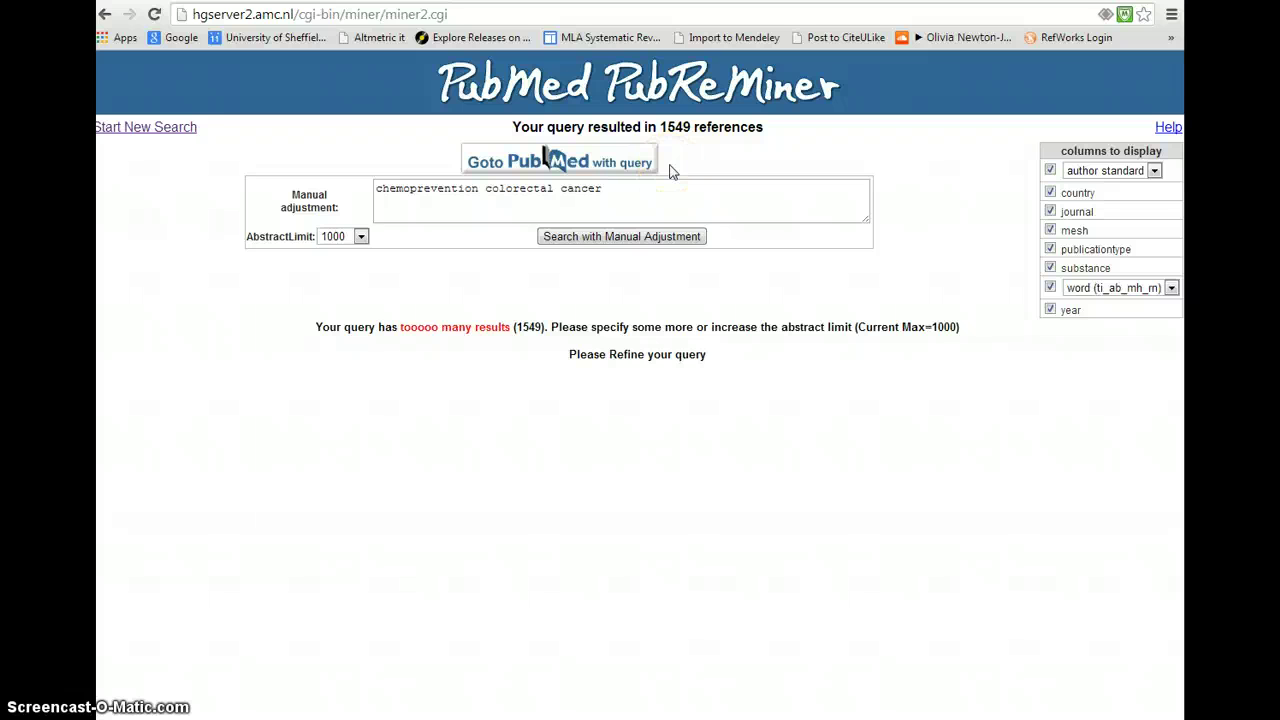
left_click(361, 237)
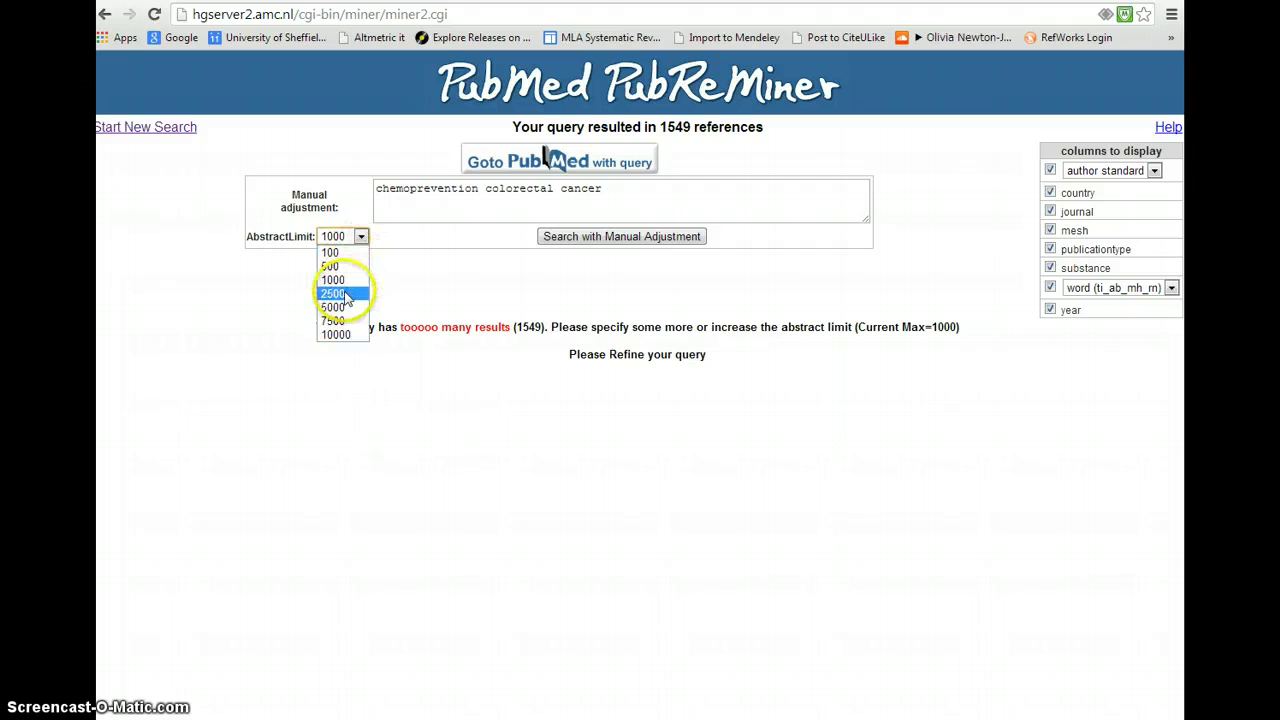
left_click(346, 298)
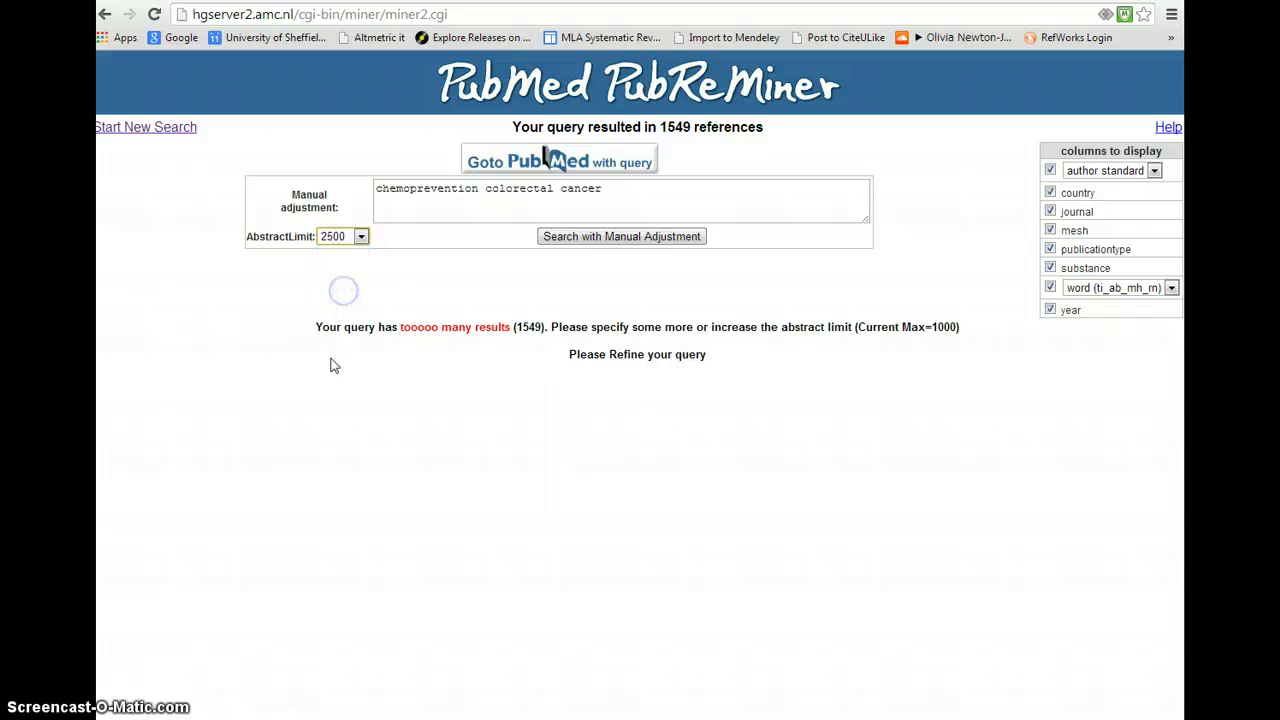
left_click(608, 237)
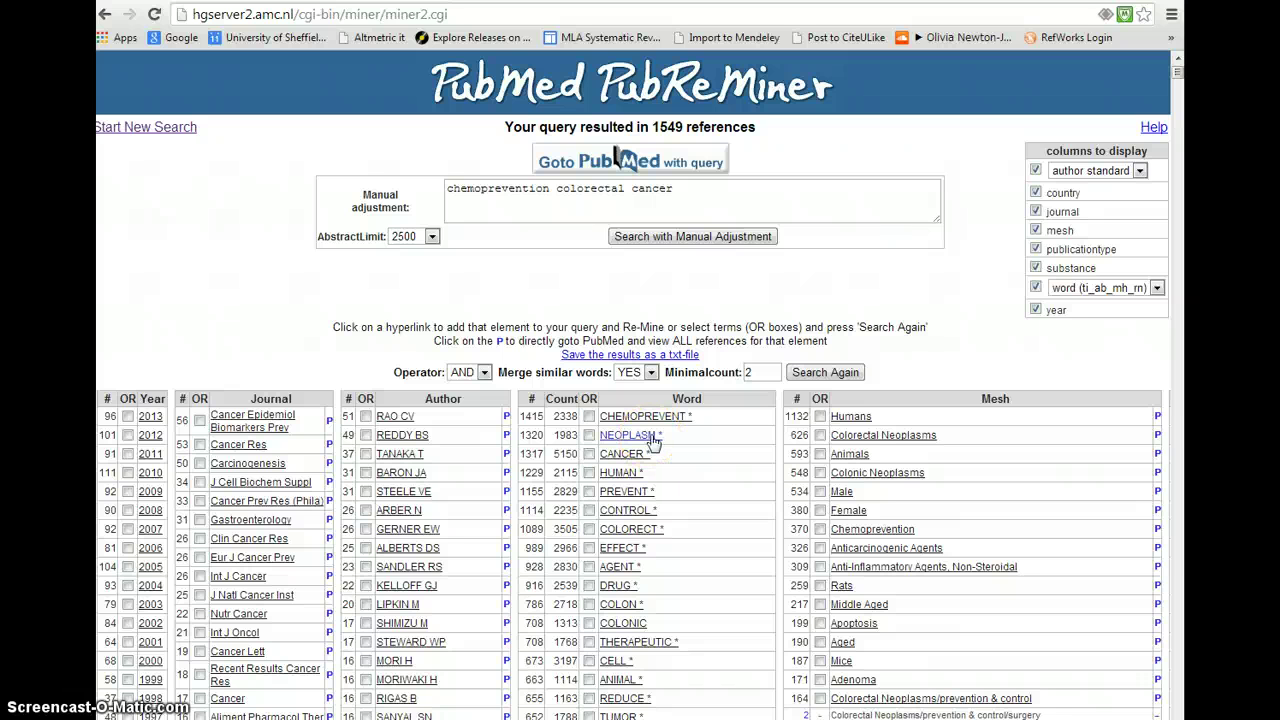
left_click(652, 440)
- Scroll the results right to show the Substances and publication type tables
scroll(640, 550, "right", 5)
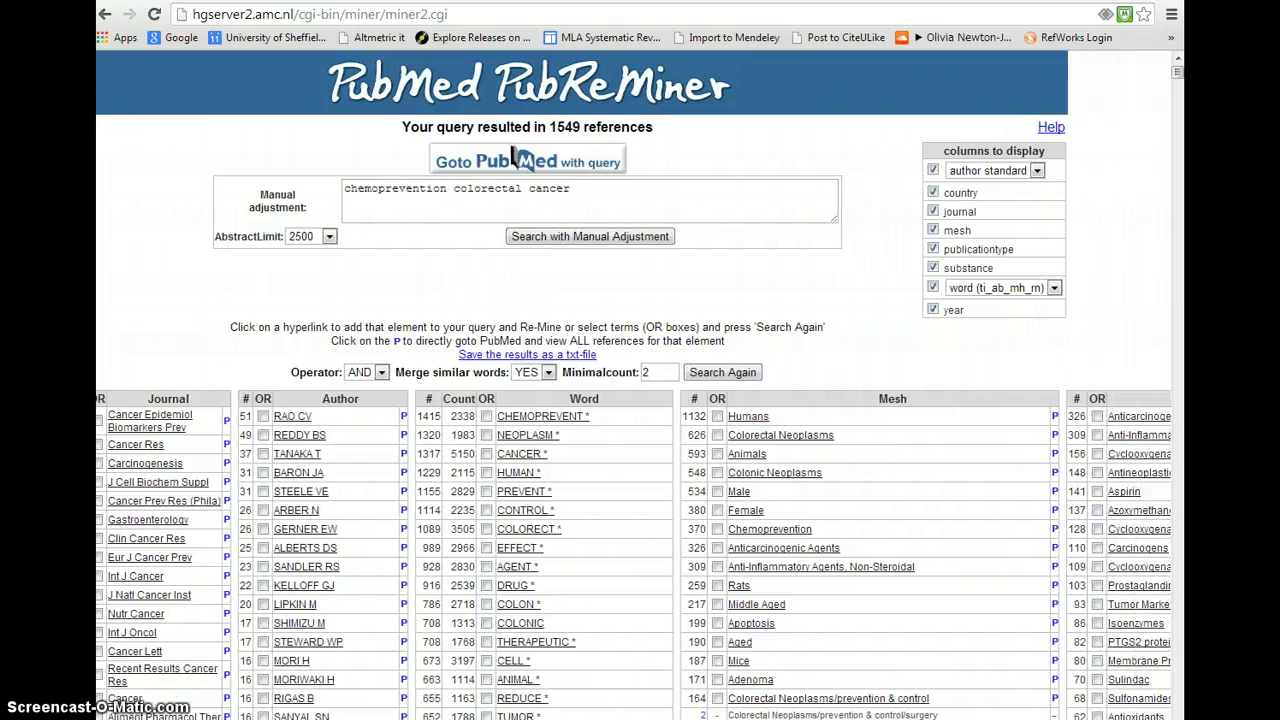
scroll(640, 550, "right", 4)
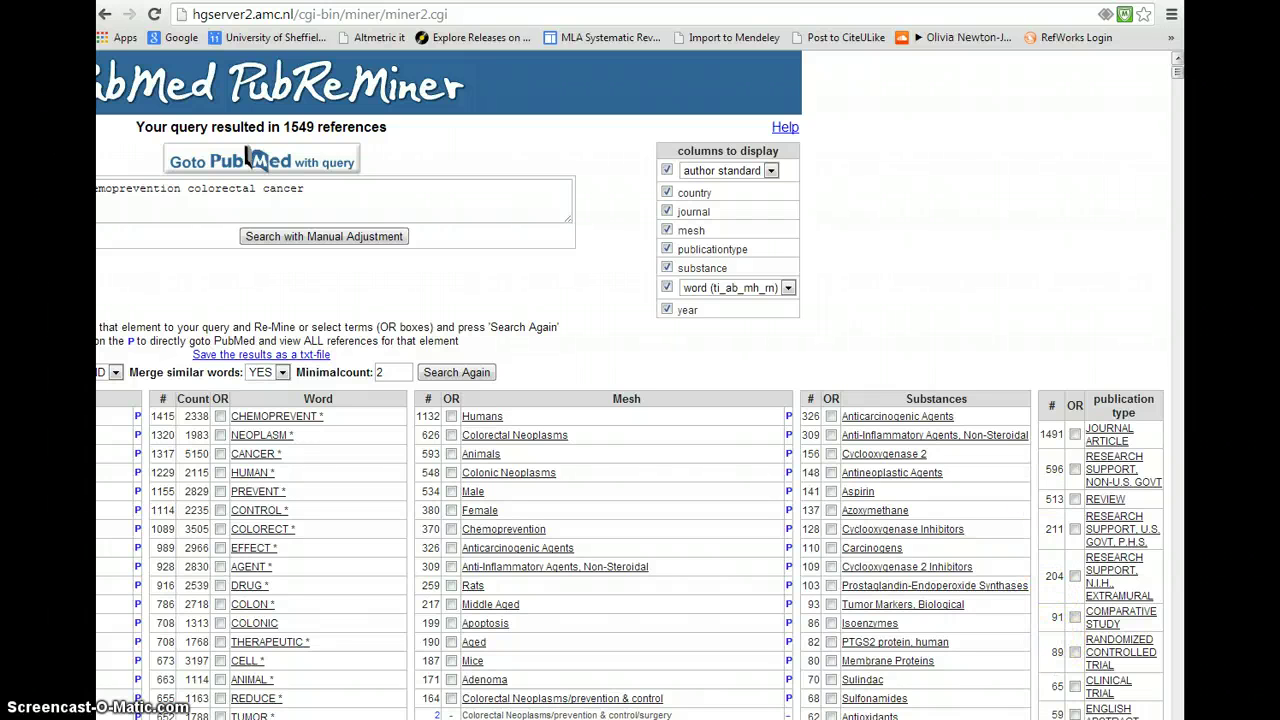
- Scroll down to reveal the less frequent word, MeSH, substance and publication type rows
scroll(640, 400, "down", 1)
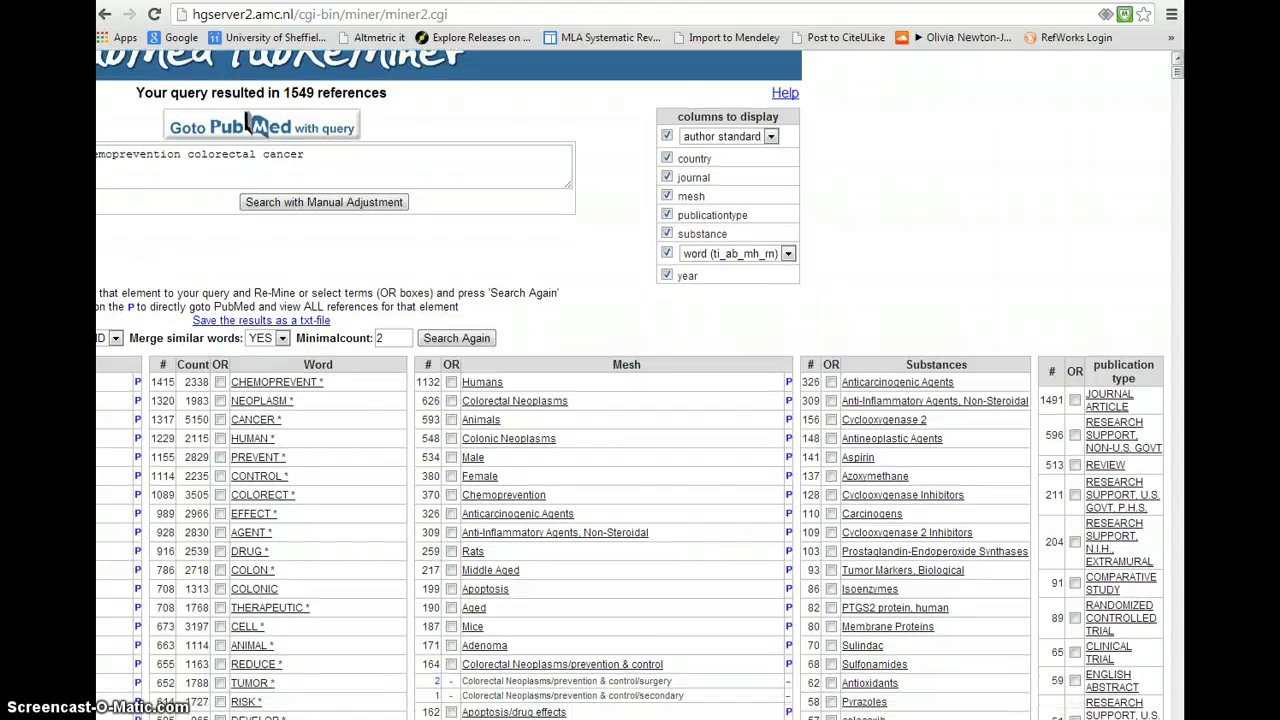
scroll(640, 400, "down", 1)
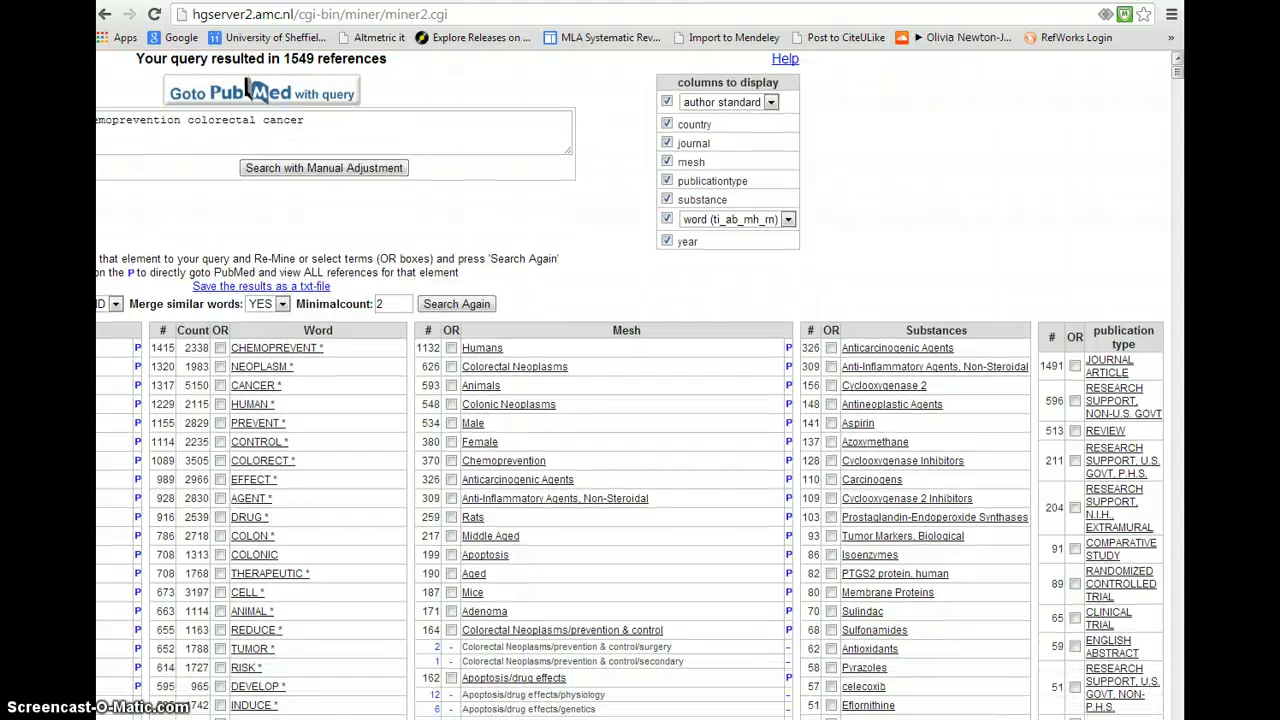
scroll(250, 88, "down", 2)
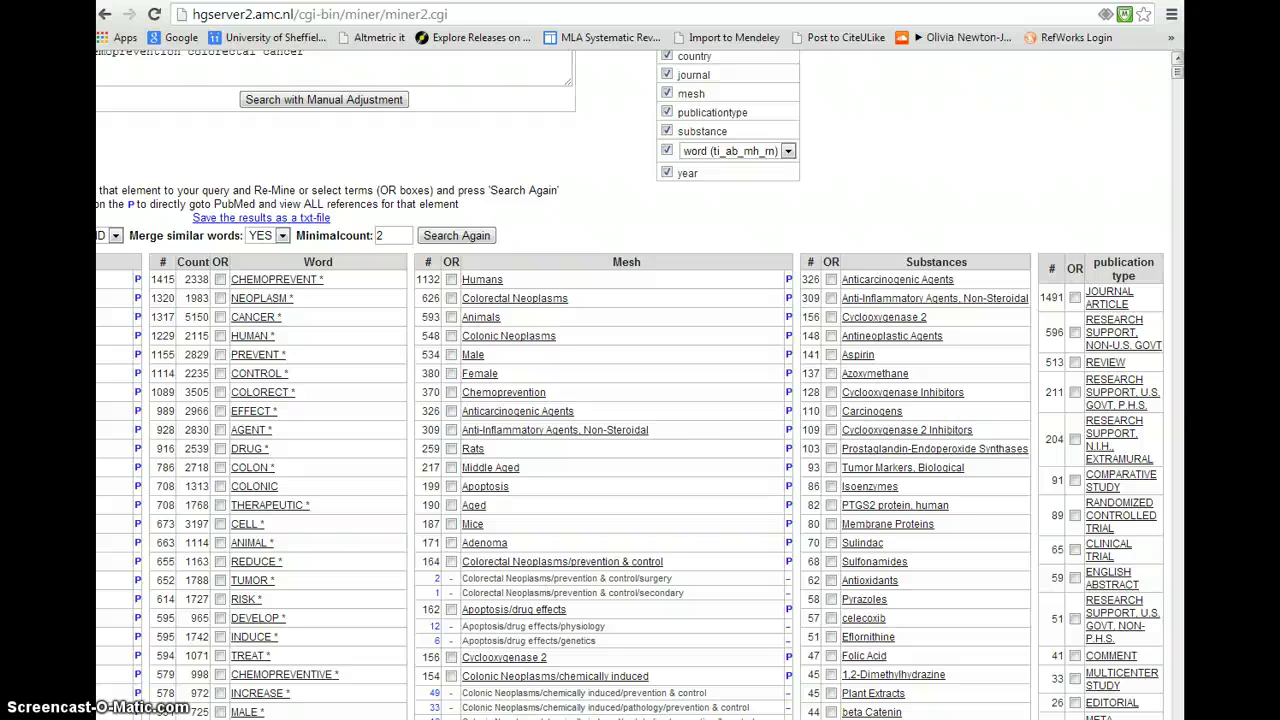
scroll(640, 400, "down", 1)
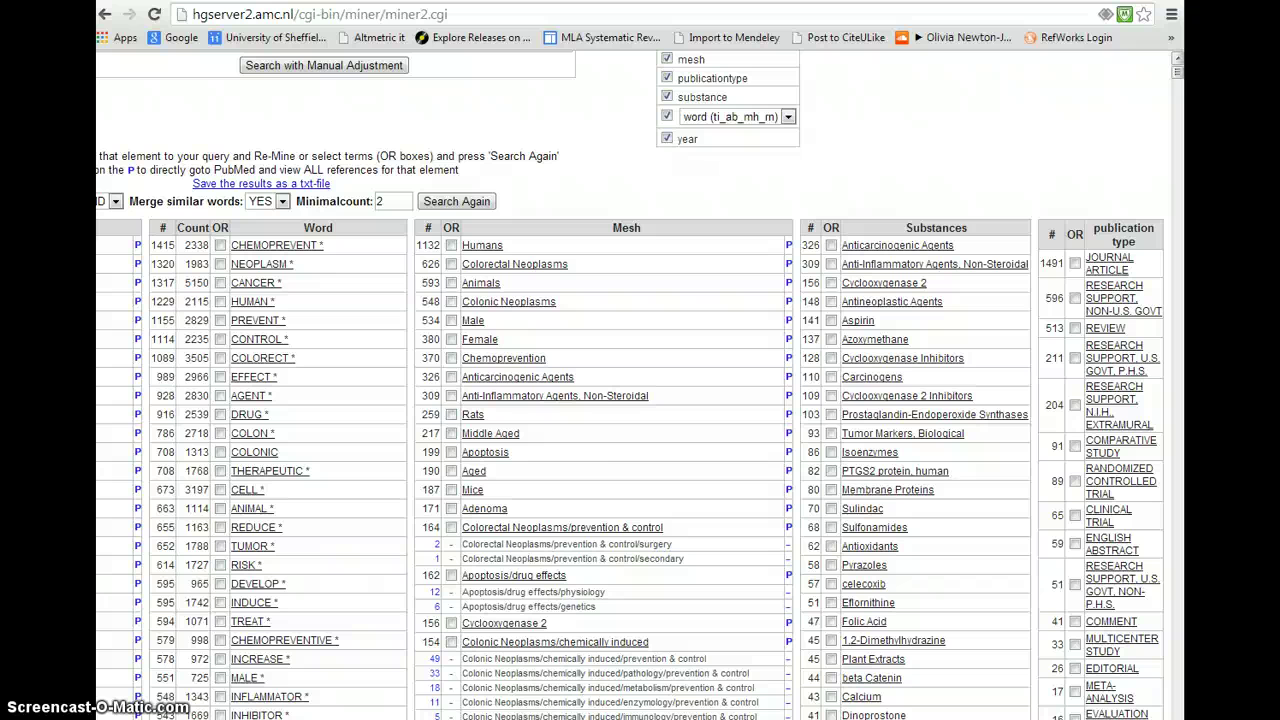
scroll(640, 400, "down", 1)
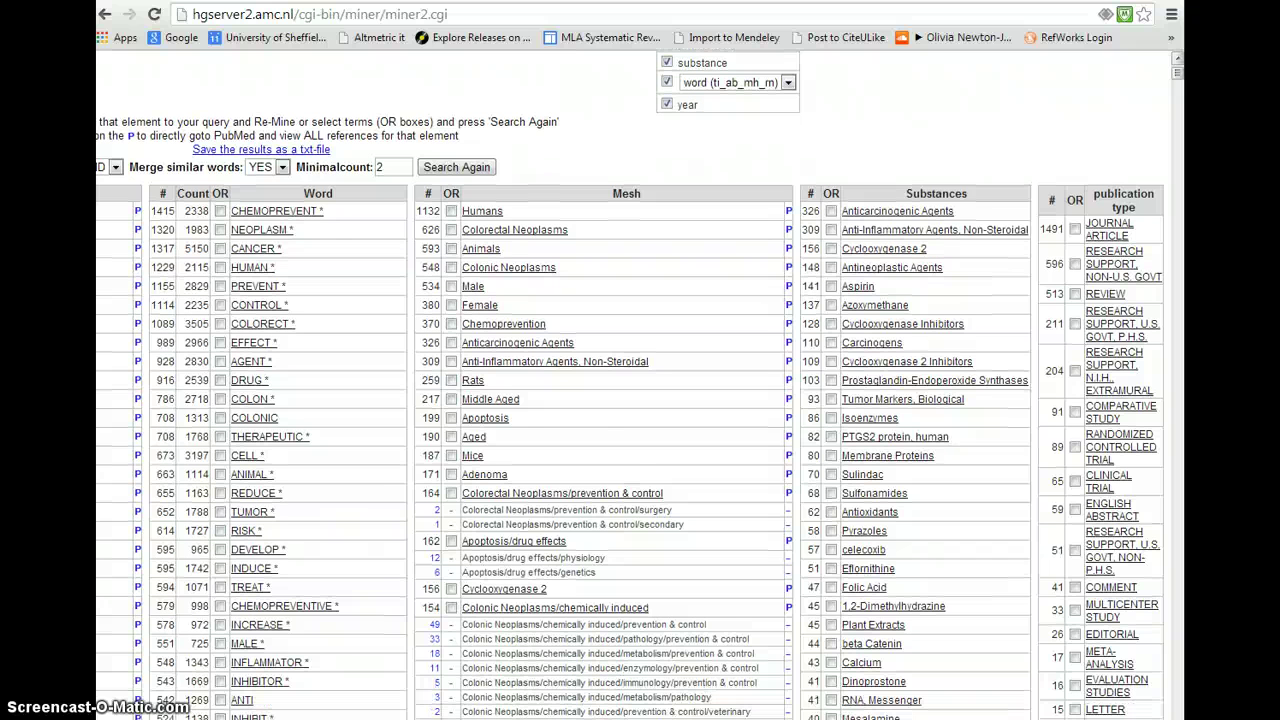
scroll(640, 400, "down", 3)
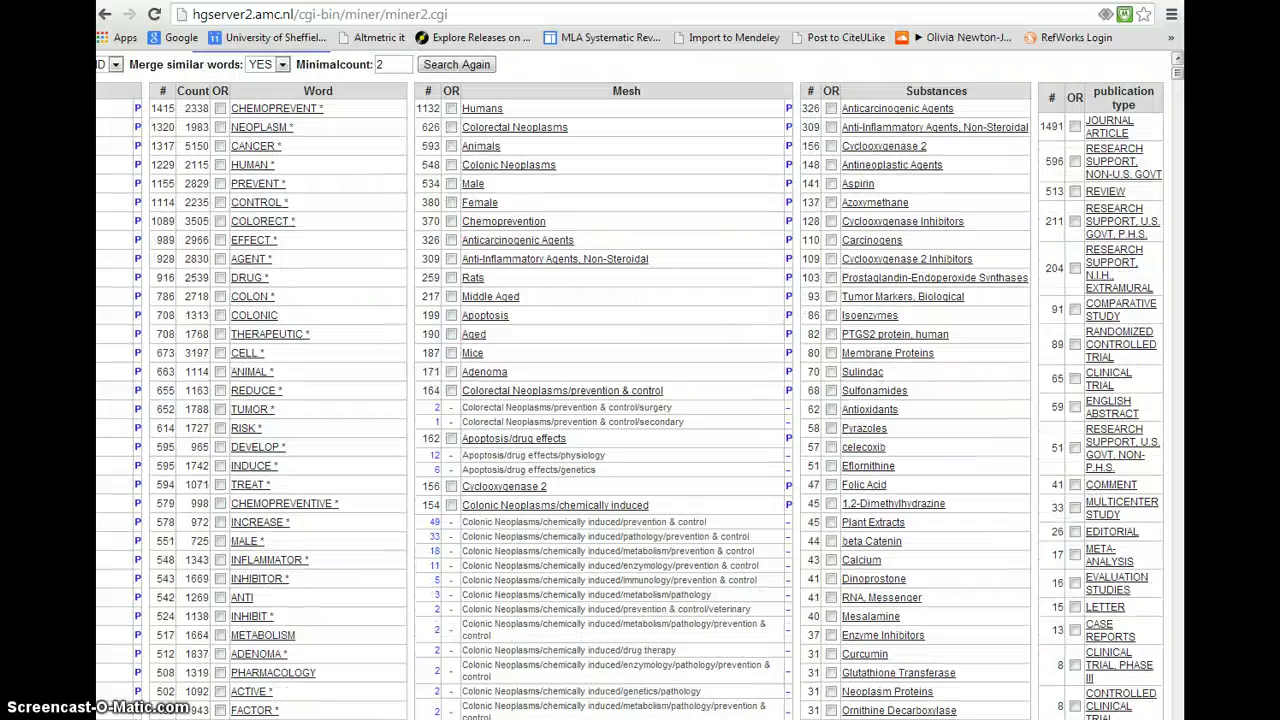
scroll(640, 400, "down", 5)
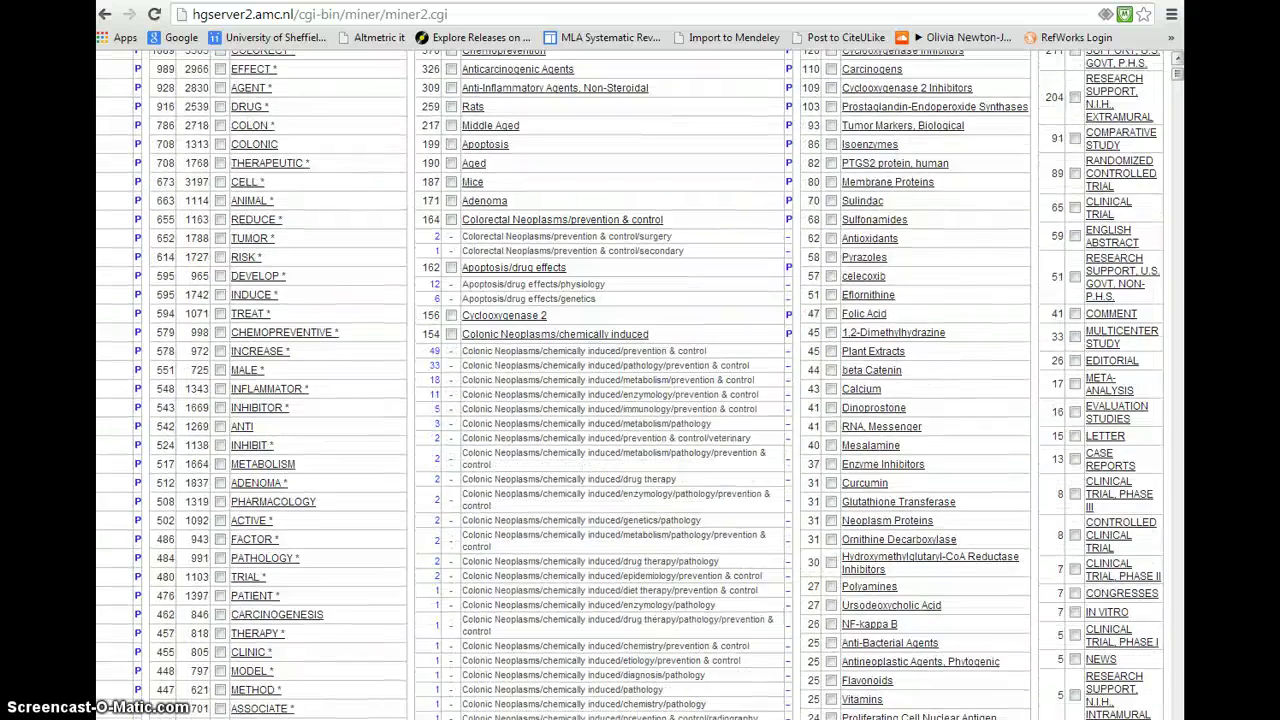
scroll(640, 400, "down", 4)
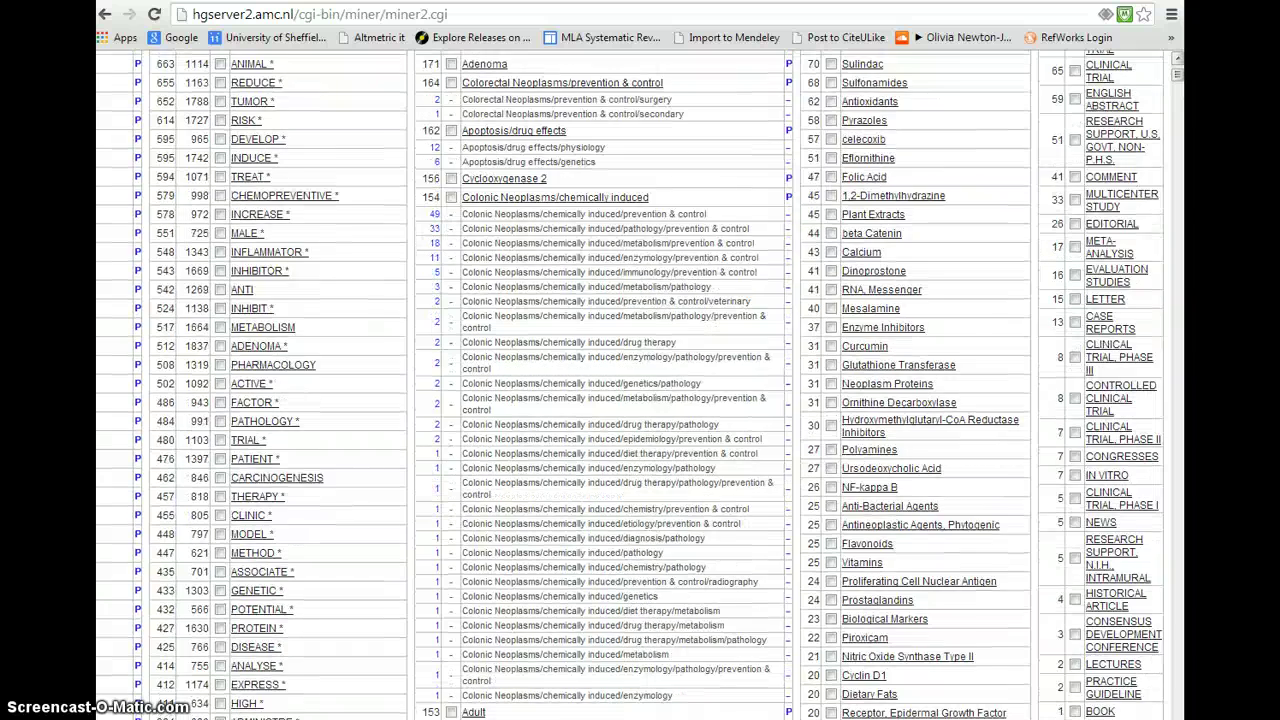
scroll(640, 400, "down", 2)
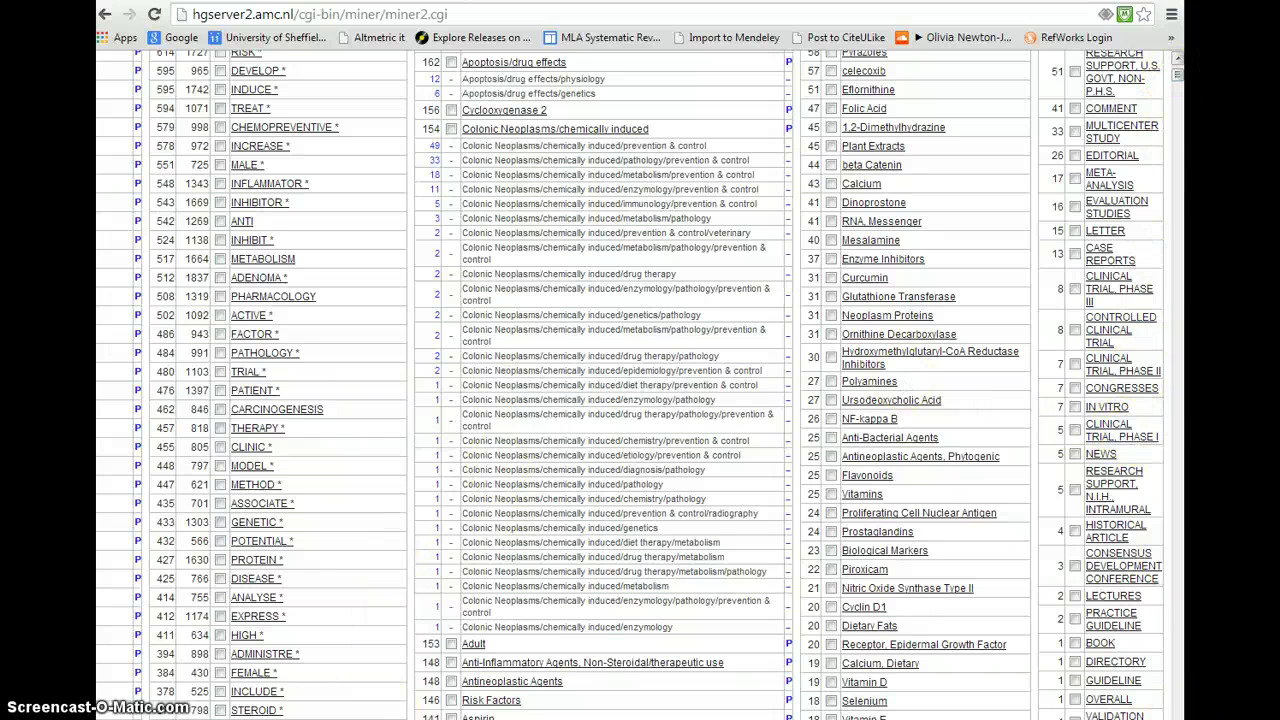
- Scroll further down to the Country table headed by United States (622)
scroll(640, 400, "down", 5)
scroll(630, 384, "down", 2)
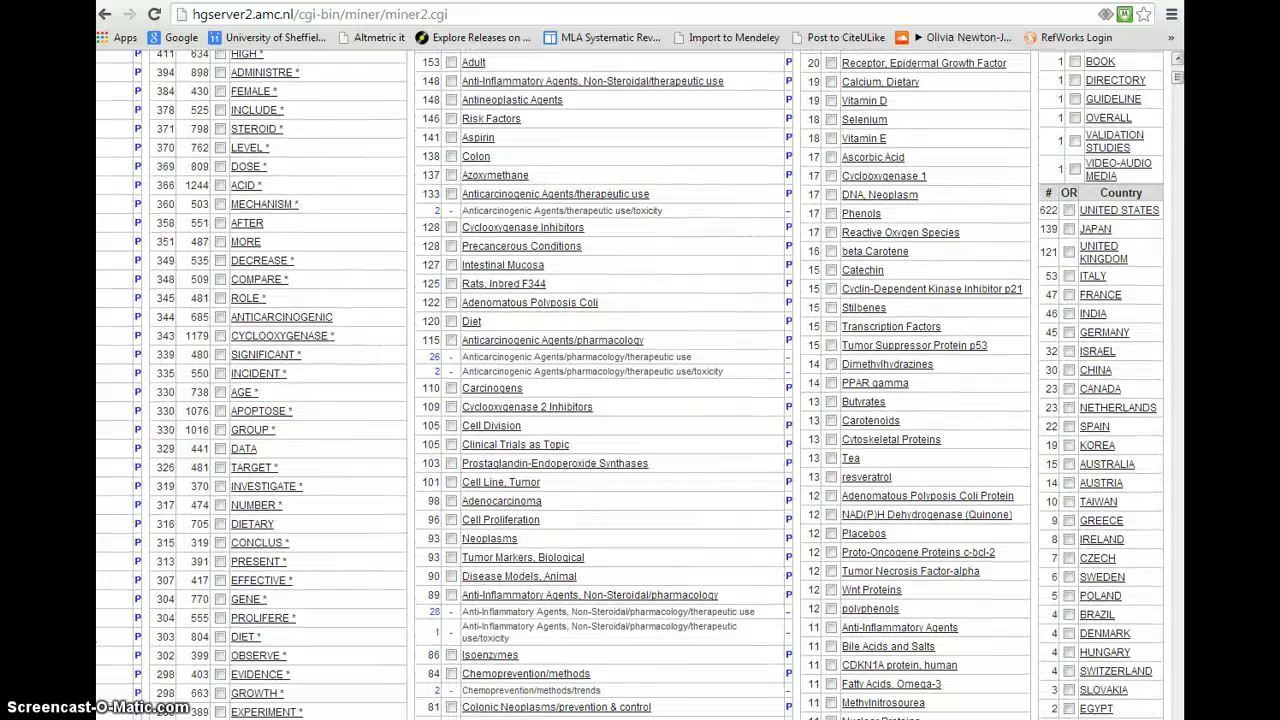